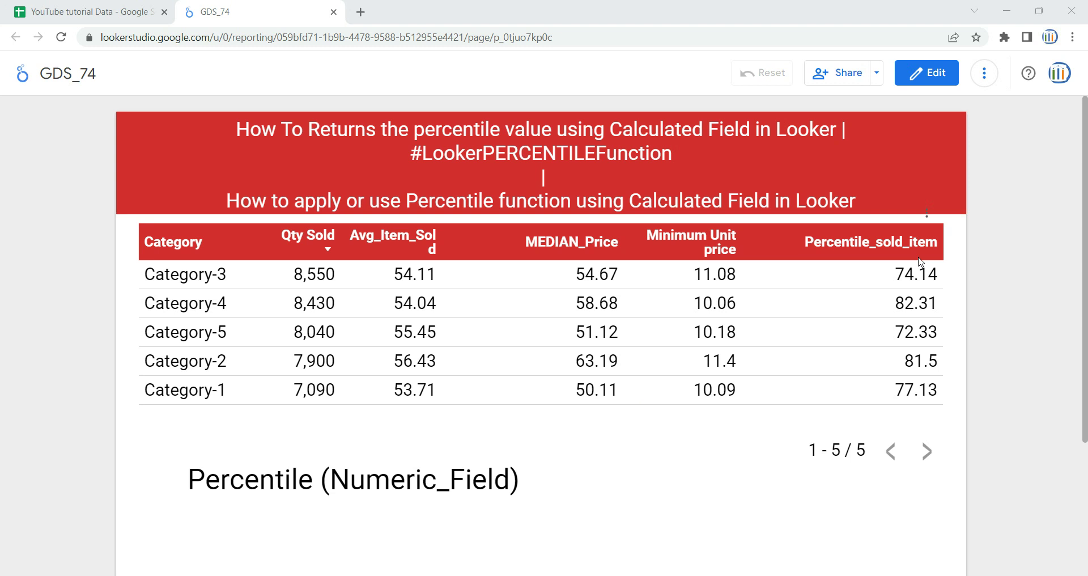
# Step: Check the Qty Sold values in the source spreadsheet, then return to the report
pyautogui.click(121, 7)
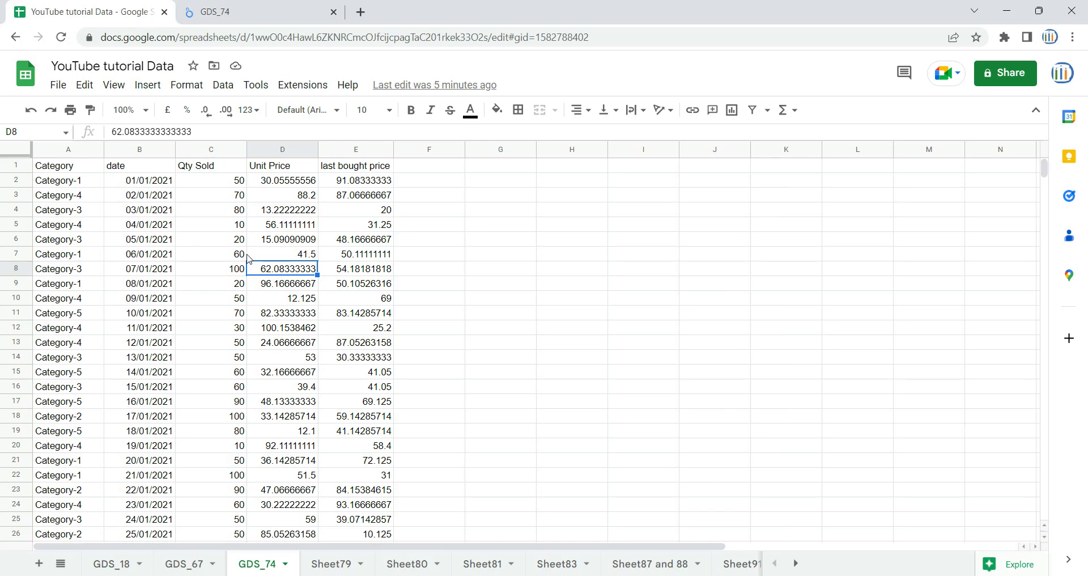
pyautogui.moveTo(356, 149); pyautogui.dragTo(68, 149)
pyautogui.click(213, 228)
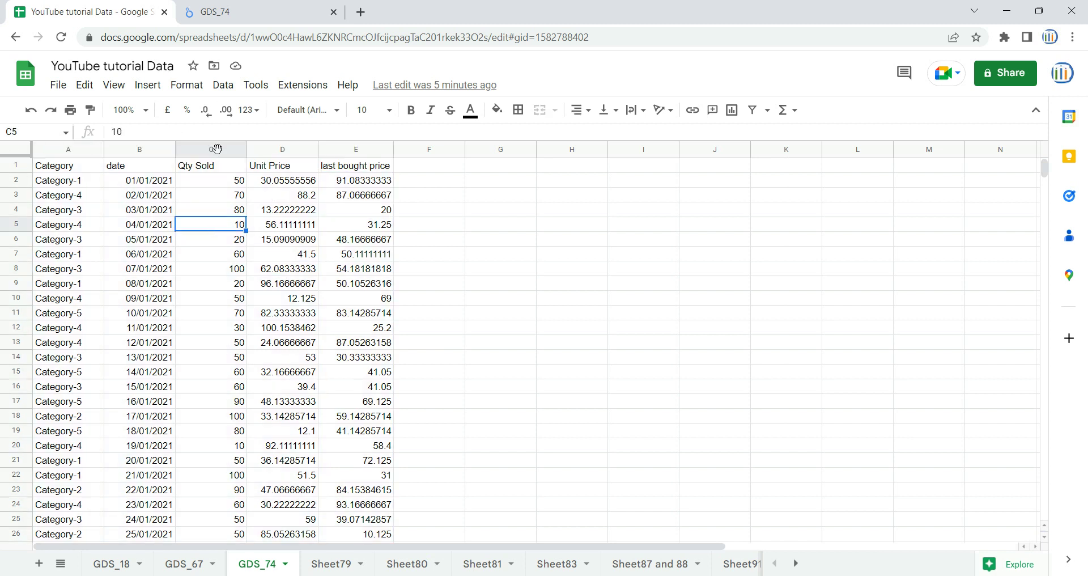
pyautogui.click(217, 149)
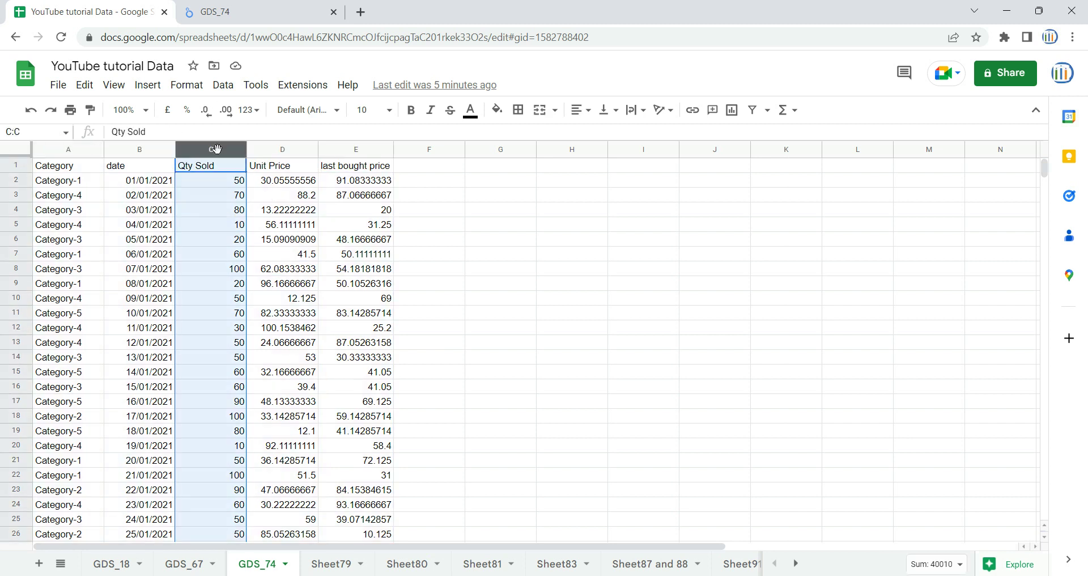
pyautogui.click(225, 233)
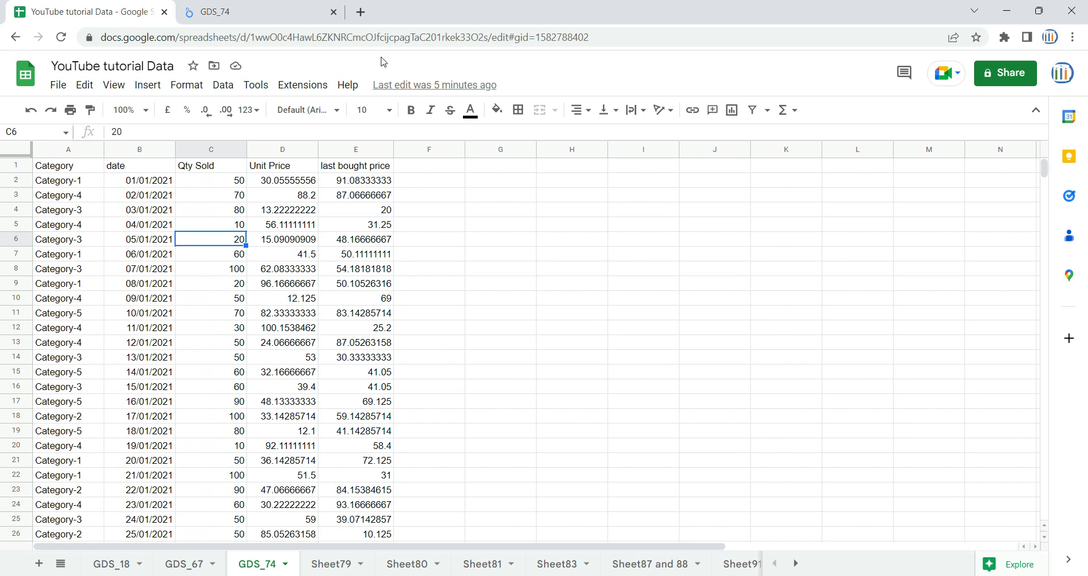
pyautogui.click(248, 7)
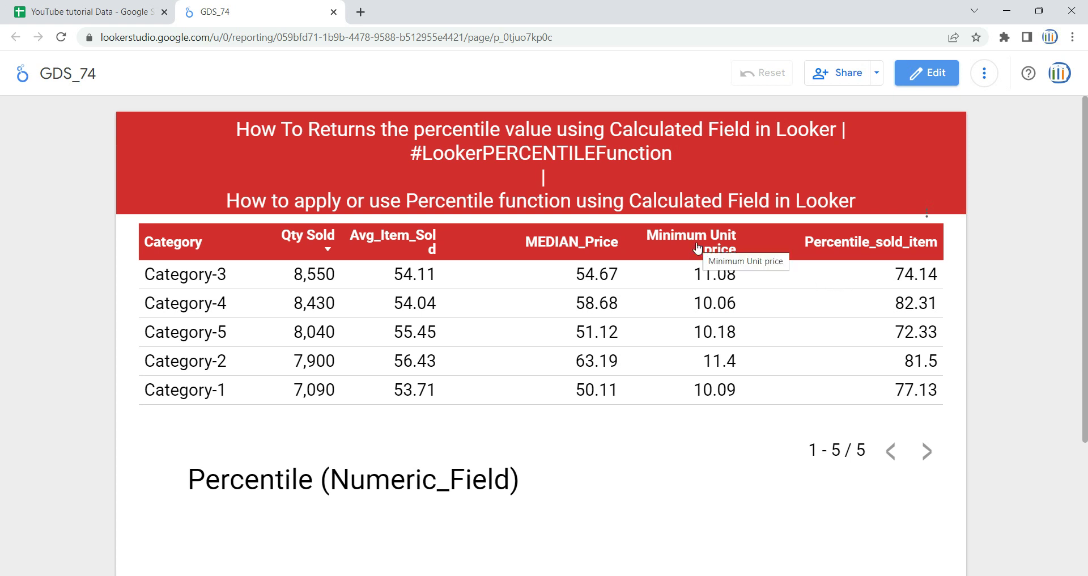
# Step: In edit mode, remove the Percentile_sold_item metric from the table
pyautogui.click(929, 85)
pyautogui.click(567, 341)
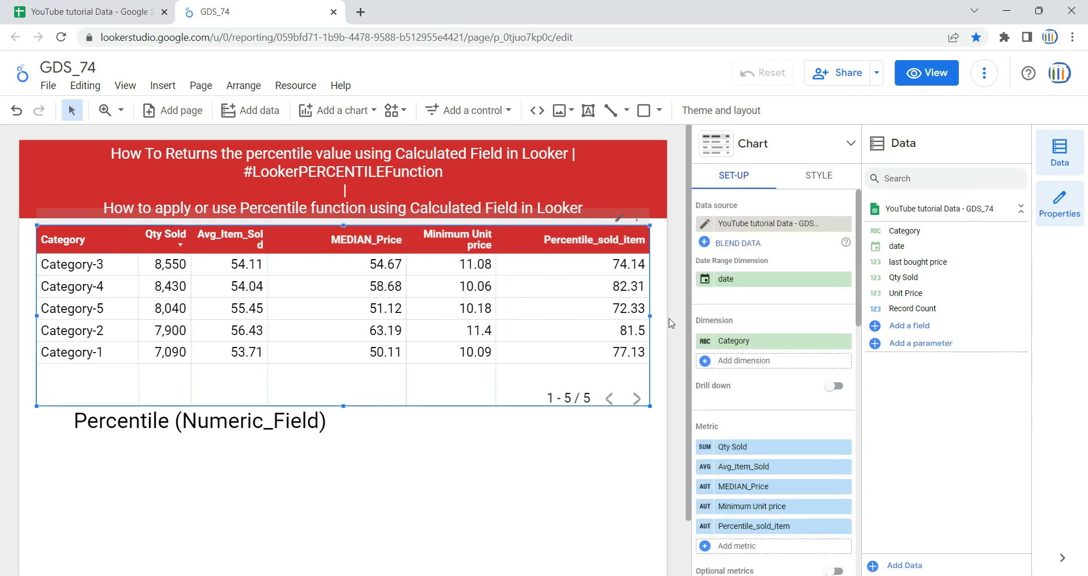
pyautogui.click(844, 527)
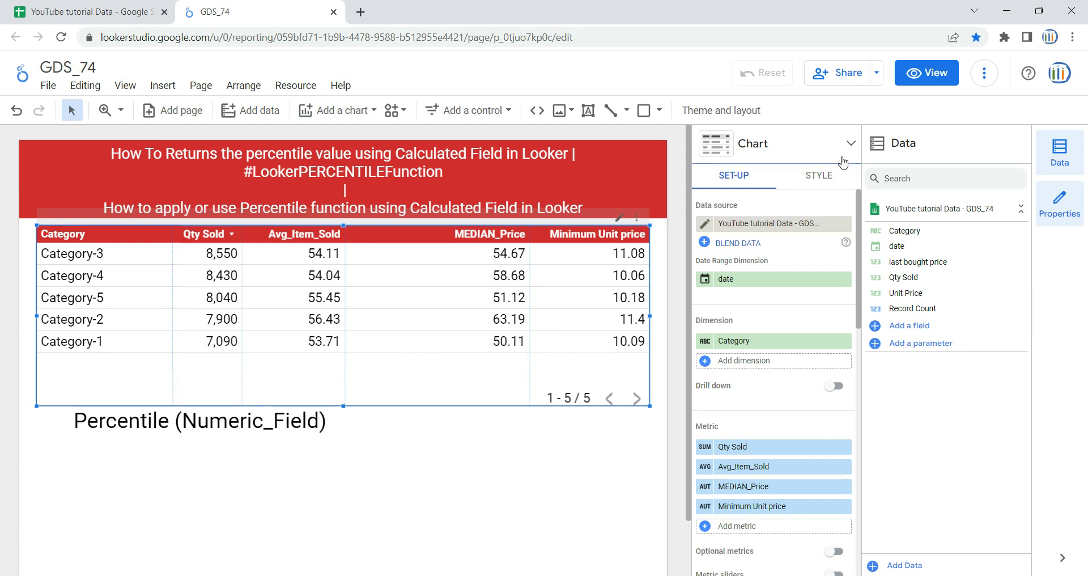
# Step: Add a calculated field named Percentile_50 and place the cursor in its empty formula
pyautogui.click(906, 333)
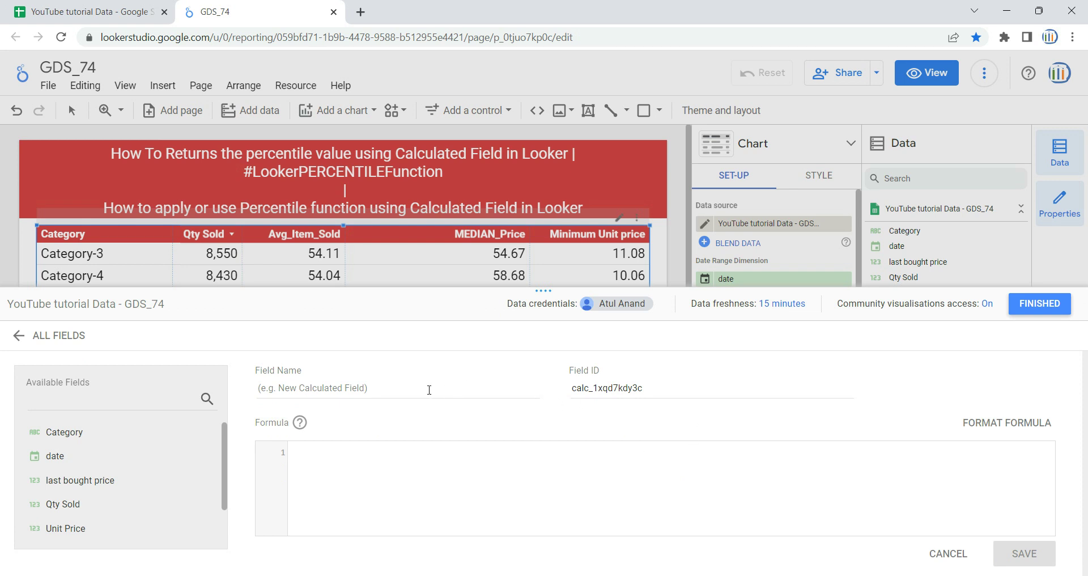
pyautogui.click(429, 390)
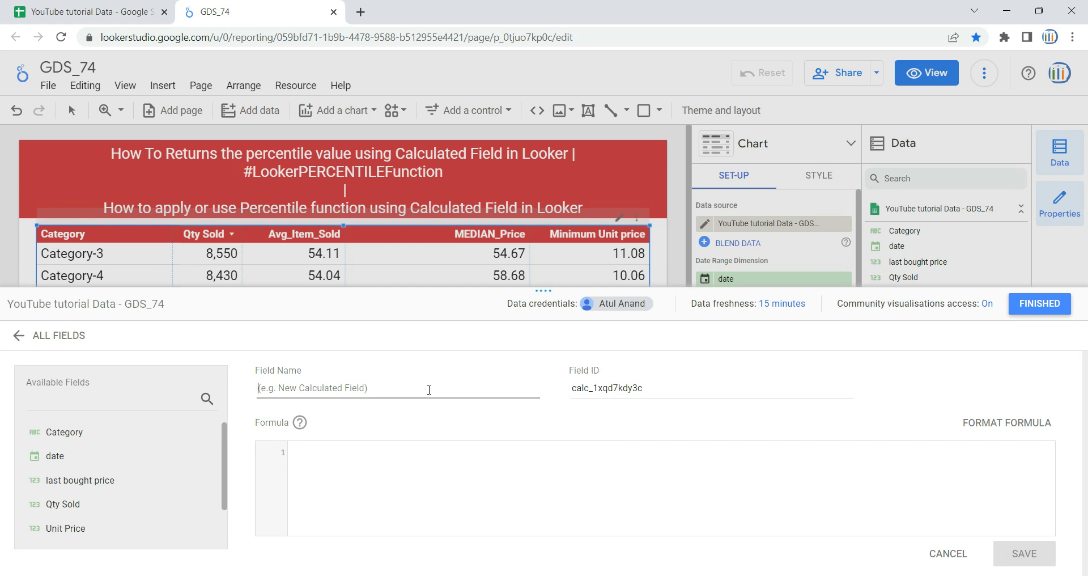
pyautogui.write('Perc')
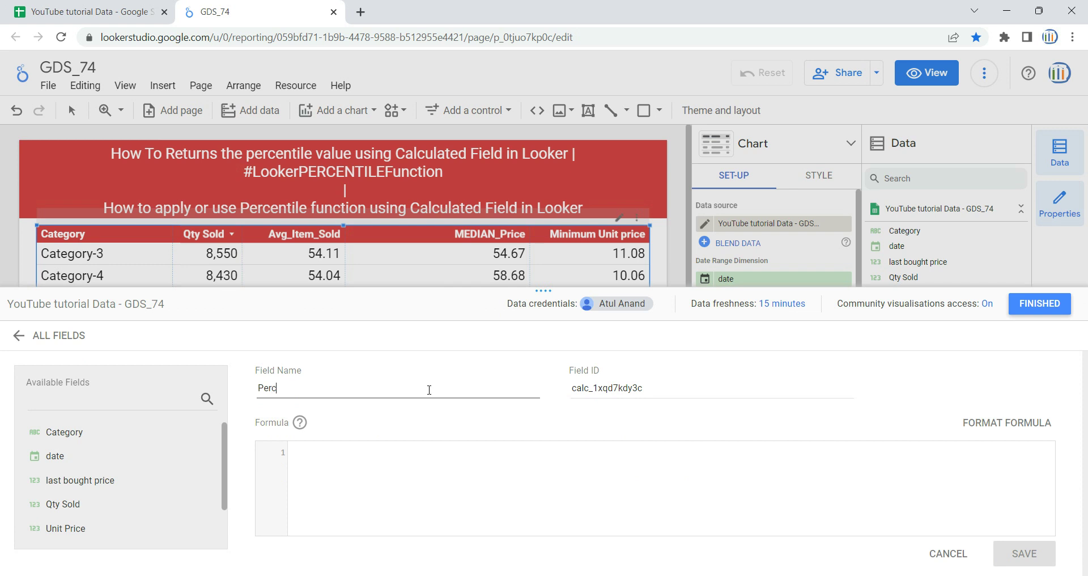
pyautogui.write('entile_50')
pyautogui.click(583, 495)
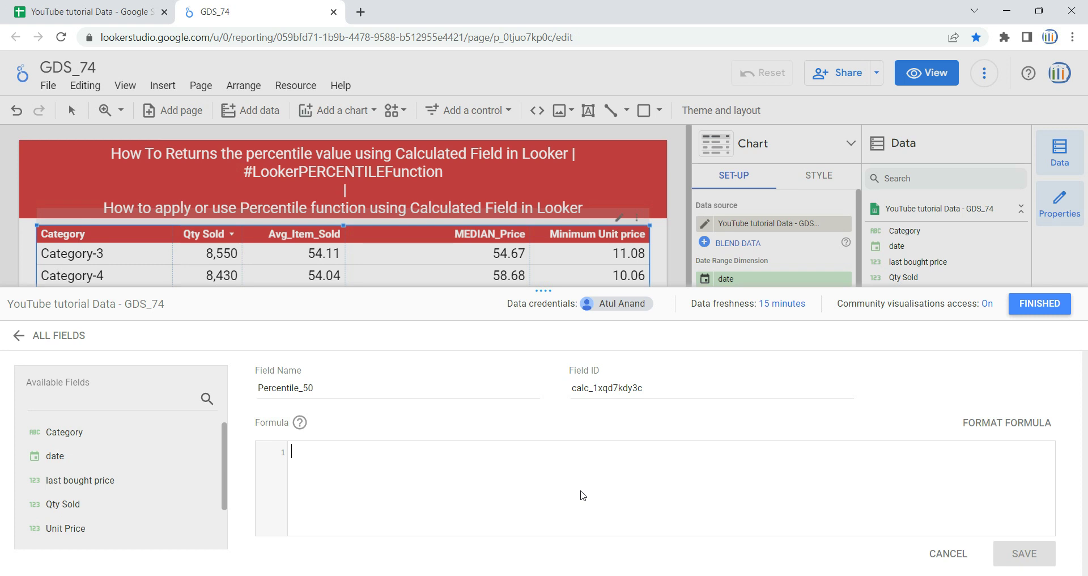
# Step: Enter the formula PERCENTILE(Qty Sold,75) for Percentile_50 and save the field
pyautogui.write('Per')
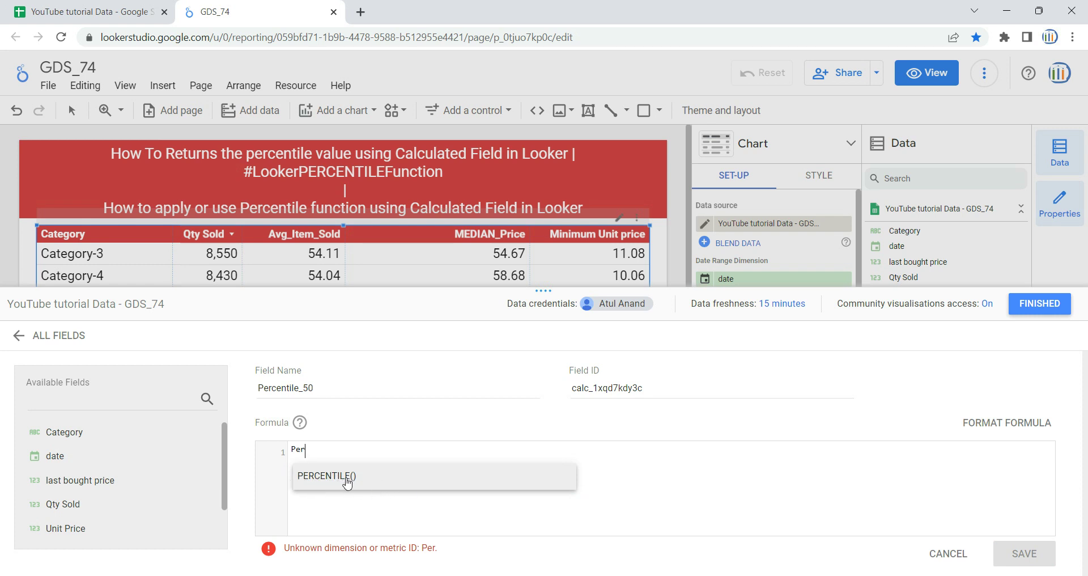
pyautogui.click(340, 481)
pyautogui.click(343, 449)
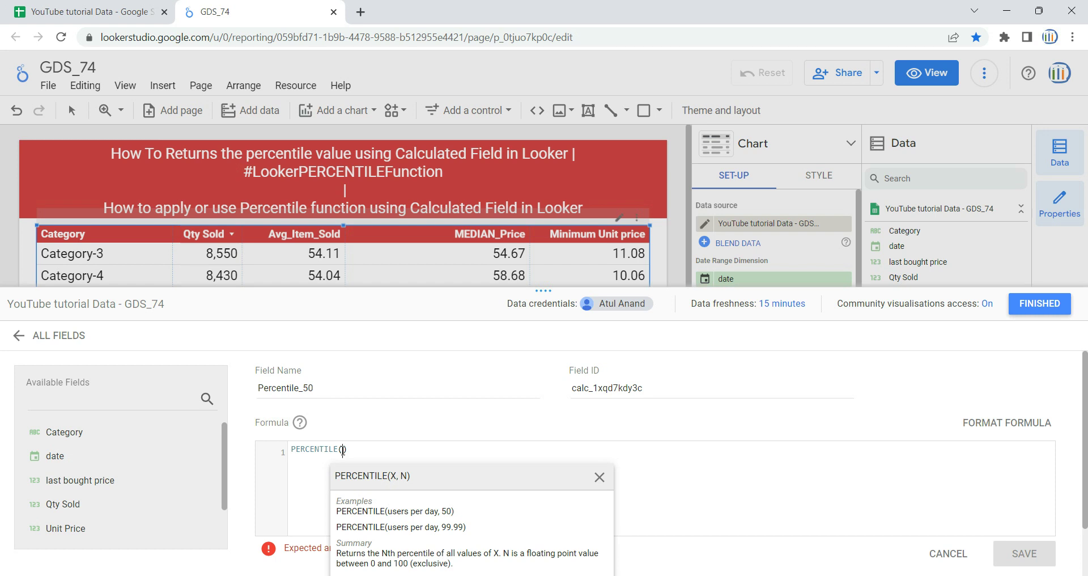
pyautogui.write('Qty')
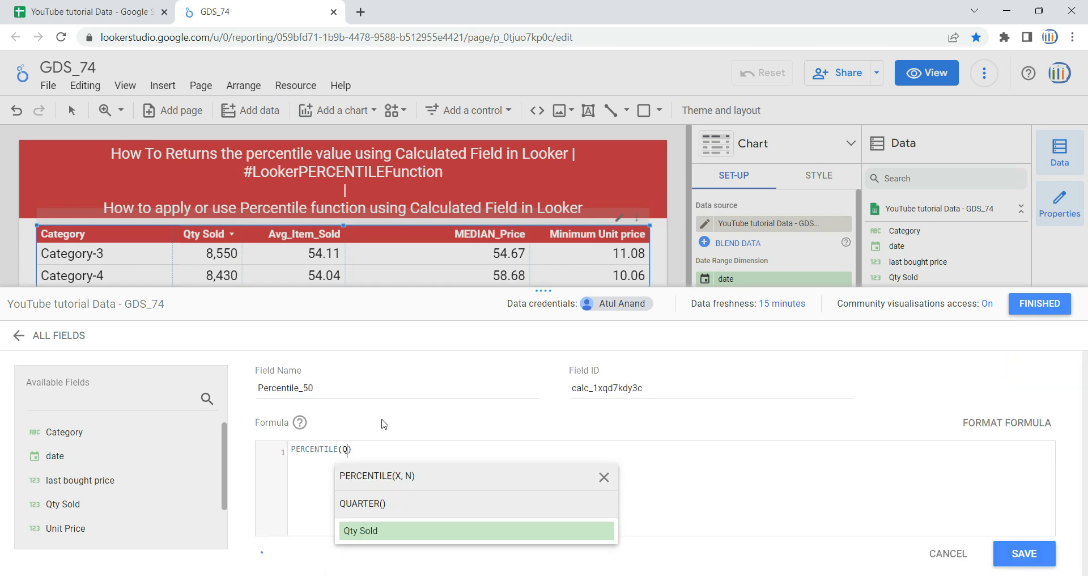
pyautogui.click(414, 504)
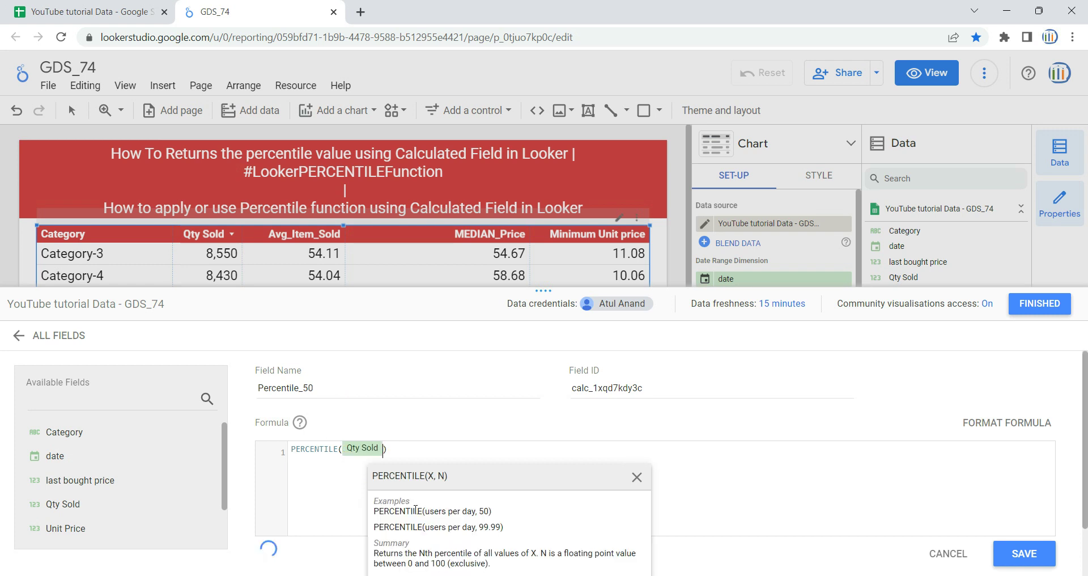
pyautogui.write(',')
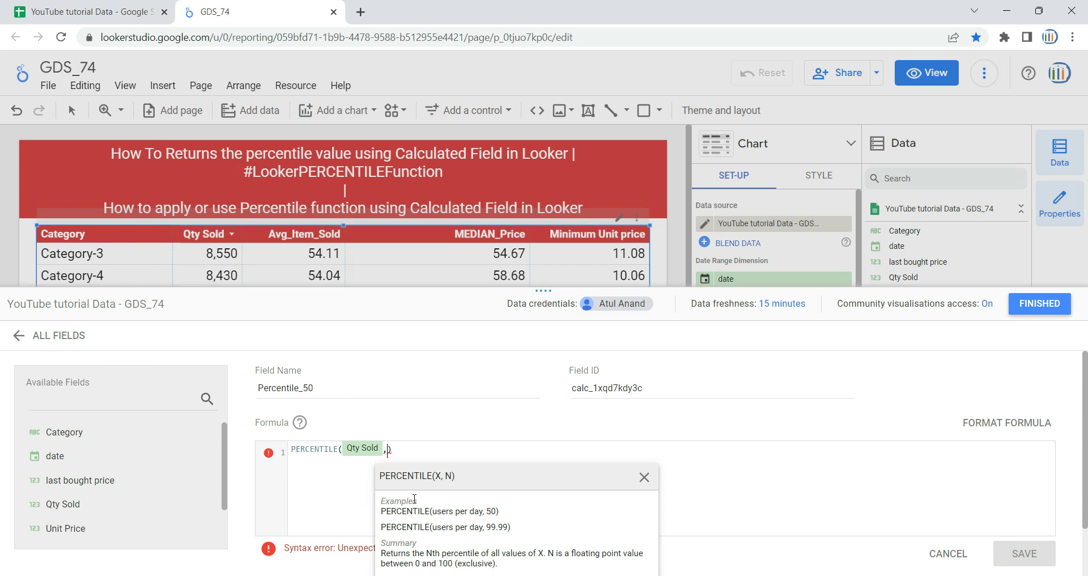
pyautogui.write('75')
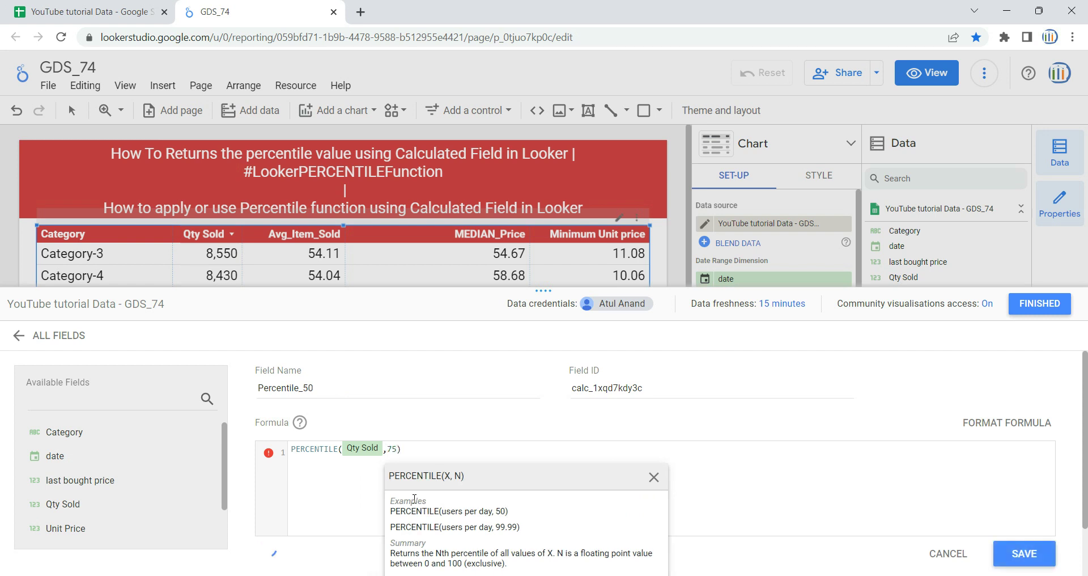
pyautogui.click(1023, 553)
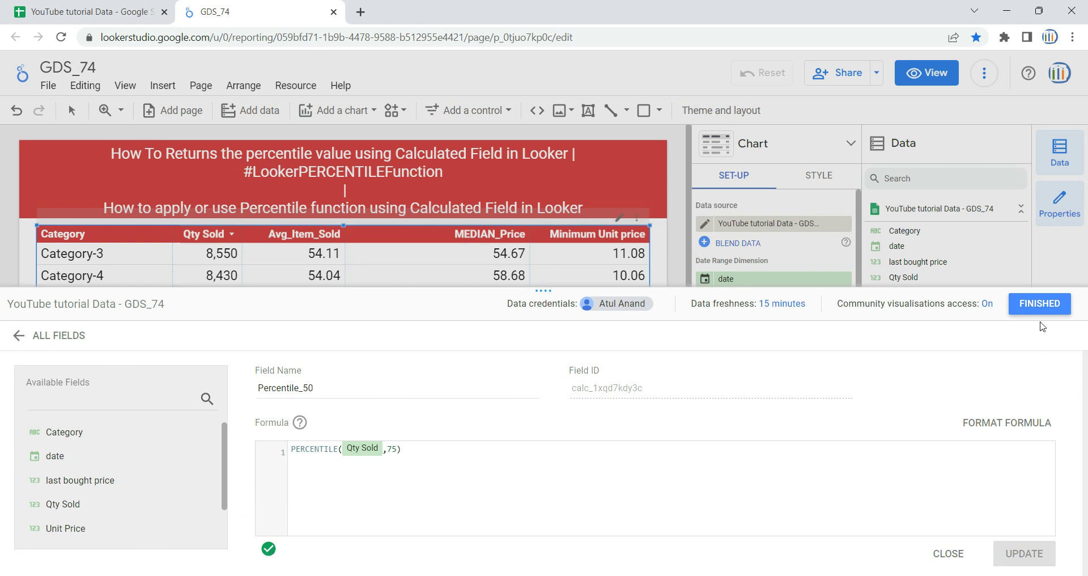
# Step: Add Percentile_50 as a table metric and resize the columns so its values show
pyautogui.click(1041, 304)
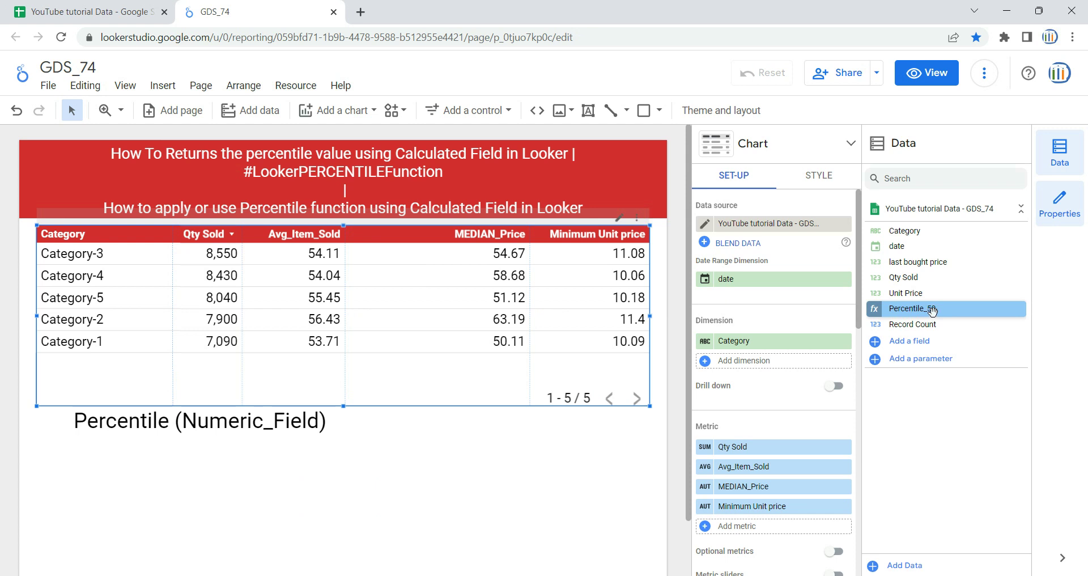
pyautogui.moveTo(929, 310); pyautogui.dragTo(777, 535)
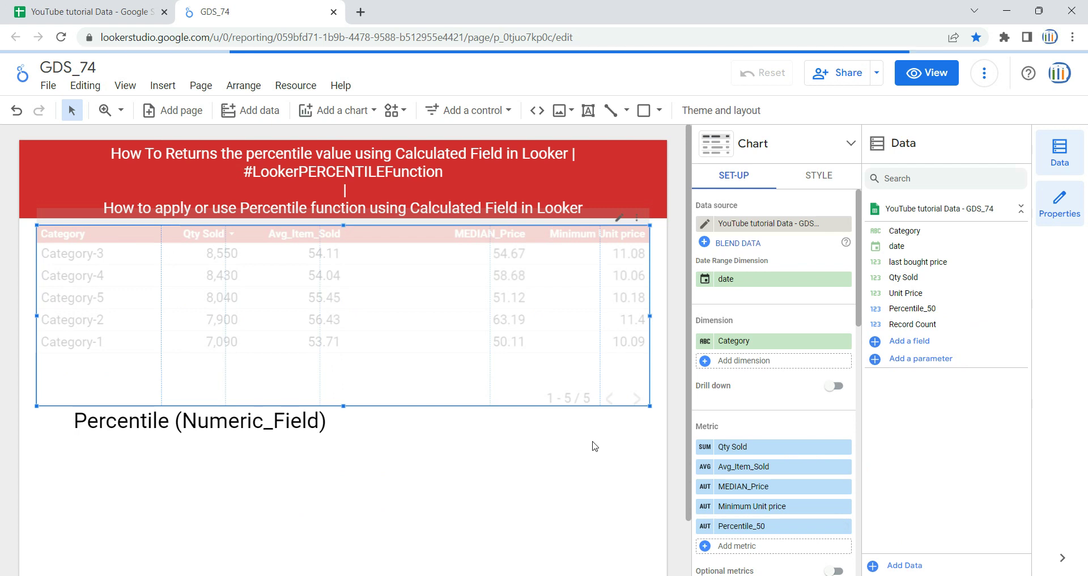
pyautogui.moveTo(601, 297); pyautogui.dragTo(458, 306)
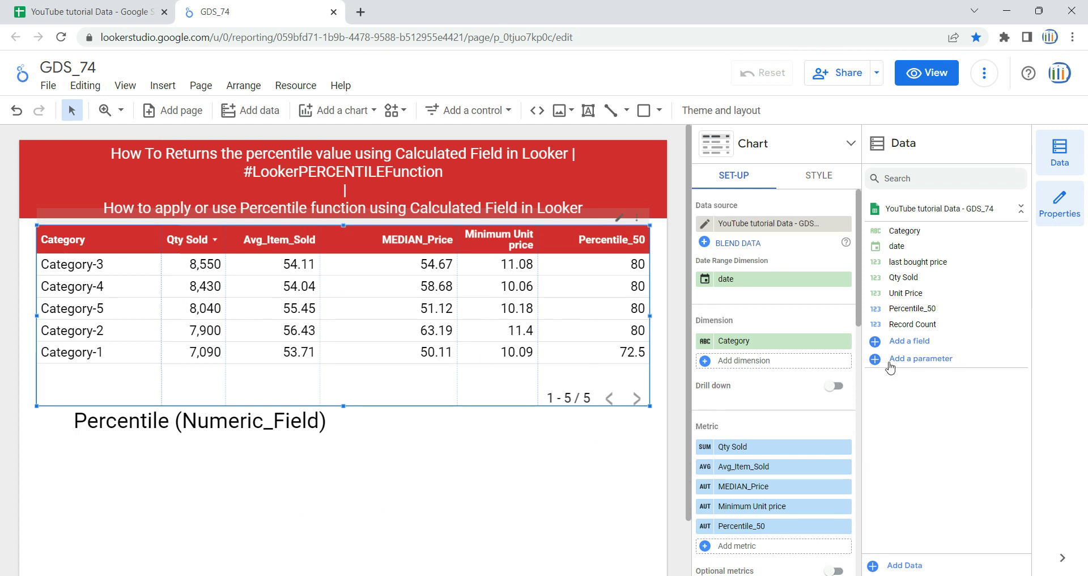
# Step: Add a new calculated field named Percentile_90
pyautogui.click(908, 341)
pyautogui.click(357, 381)
pyautogui.write('Percent')
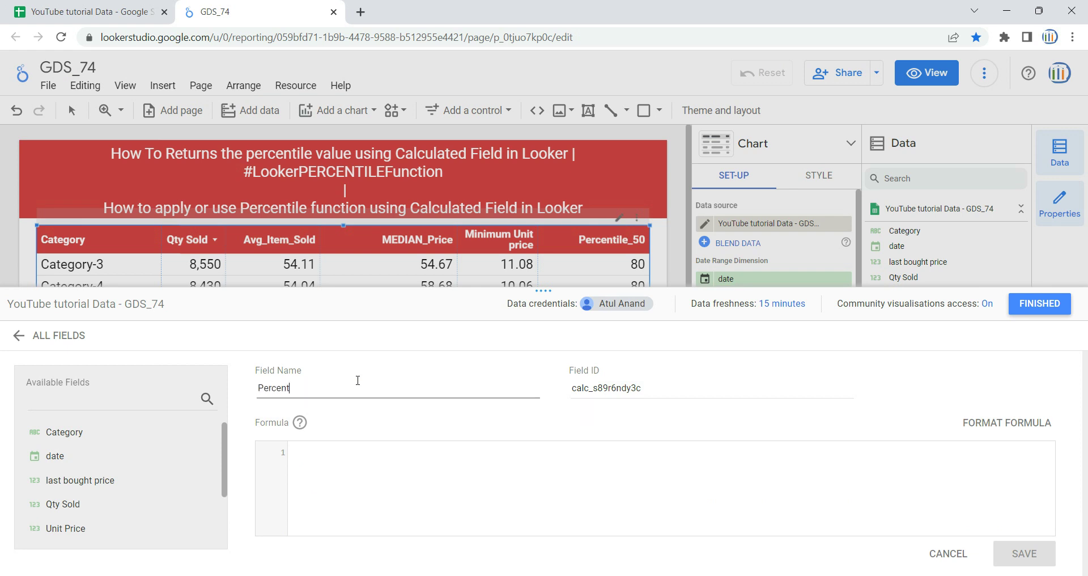
pyautogui.write('ile_90')
pyautogui.click(430, 481)
# Step: Define Percentile_90 as PERCENTILE(Qty Sold,90) and save it
pyautogui.write('perc')
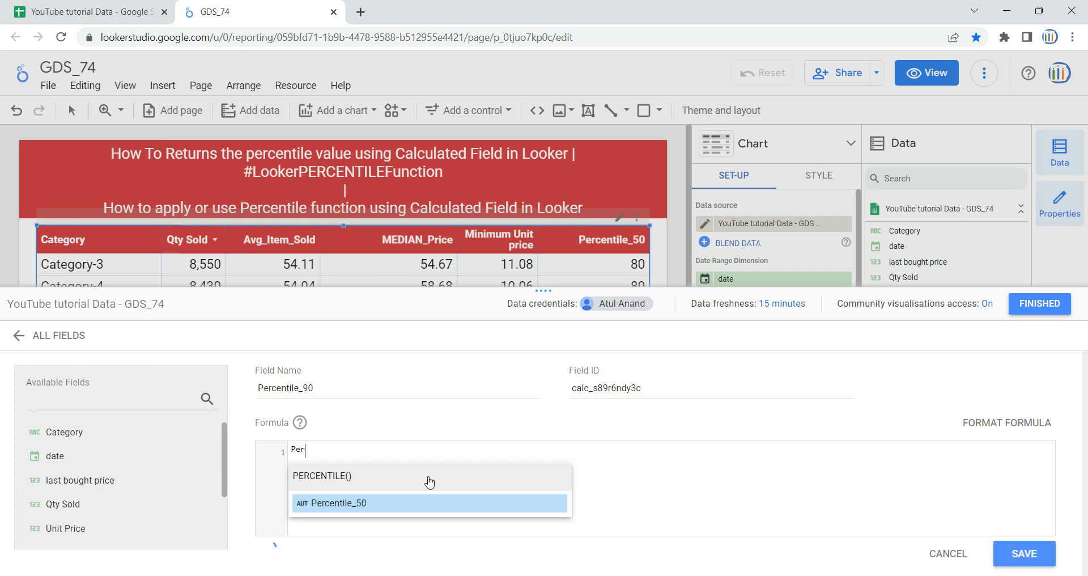
pyautogui.click(428, 478)
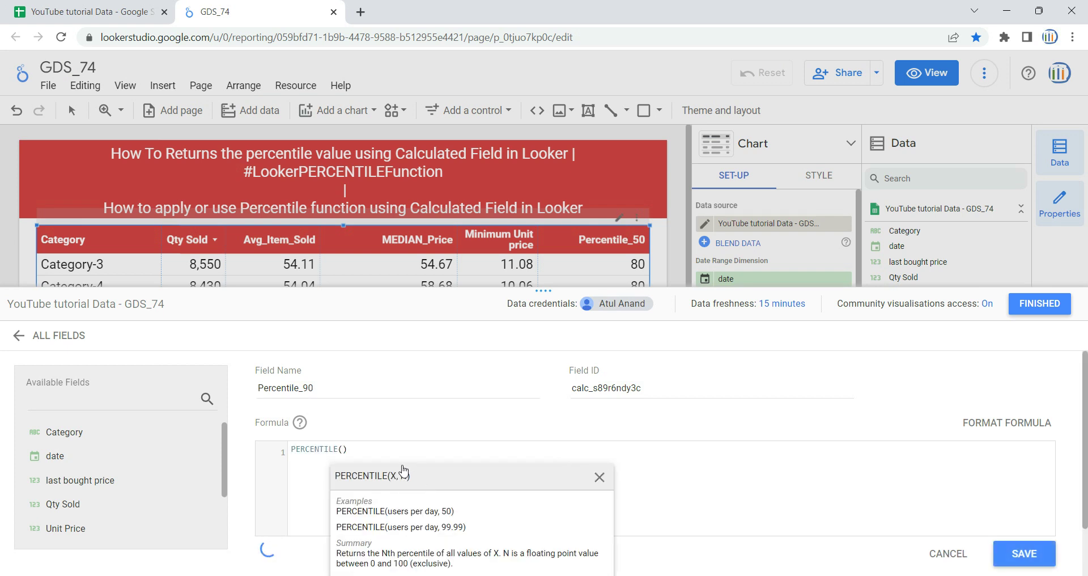
pyautogui.write('qty')
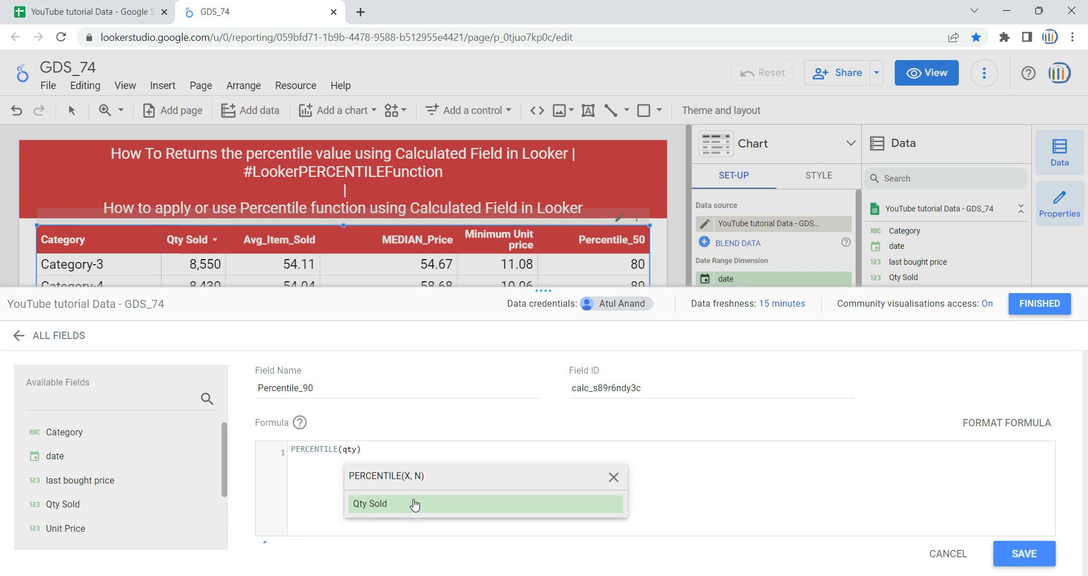
pyautogui.click(413, 503)
pyautogui.write(',')
pyautogui.write('95')
pyautogui.press('BackSpace')
pyautogui.write('0')
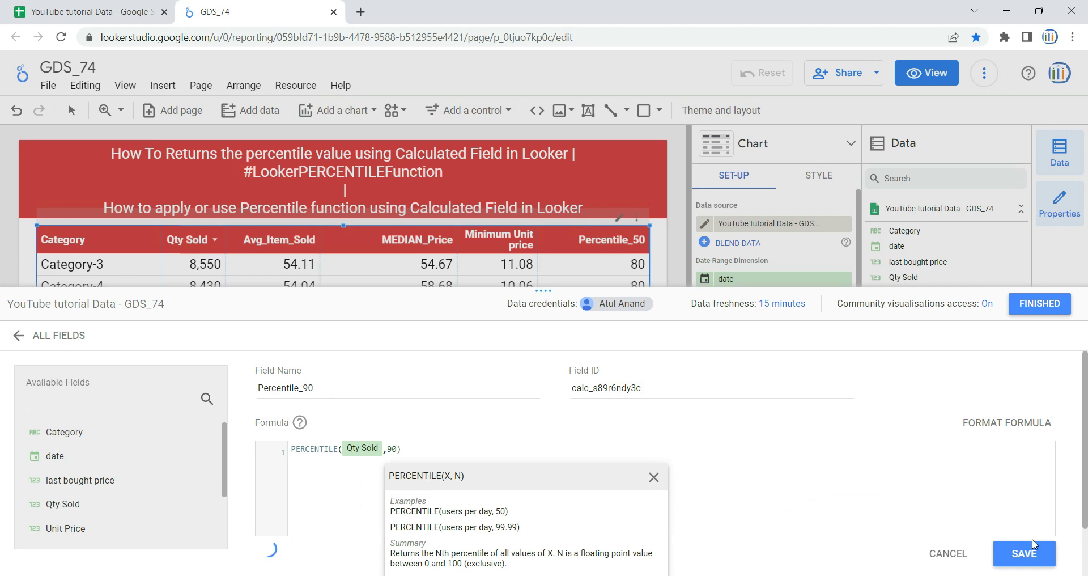
pyautogui.click(1029, 559)
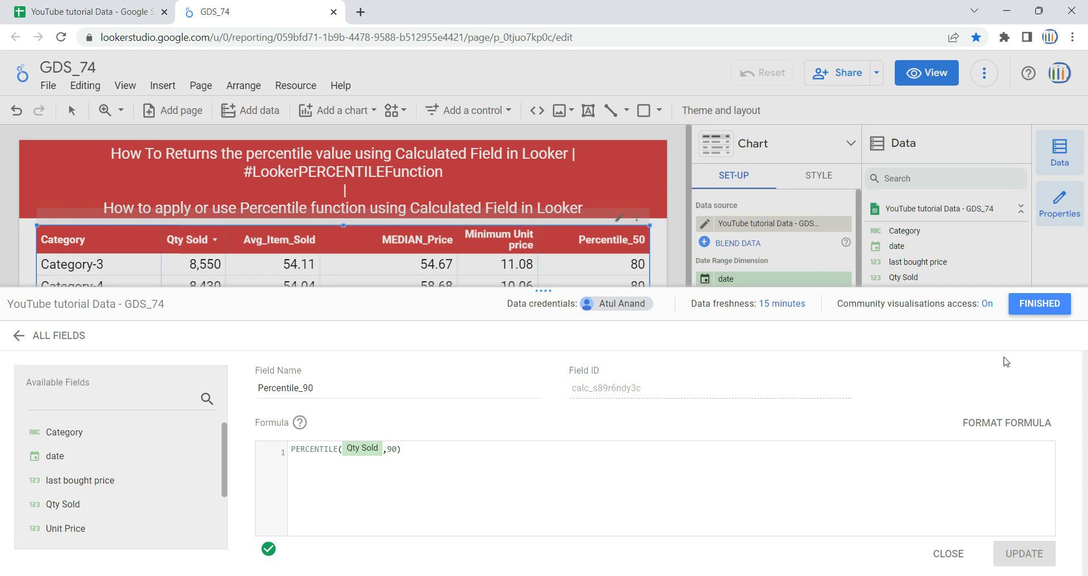
pyautogui.click(1039, 308)
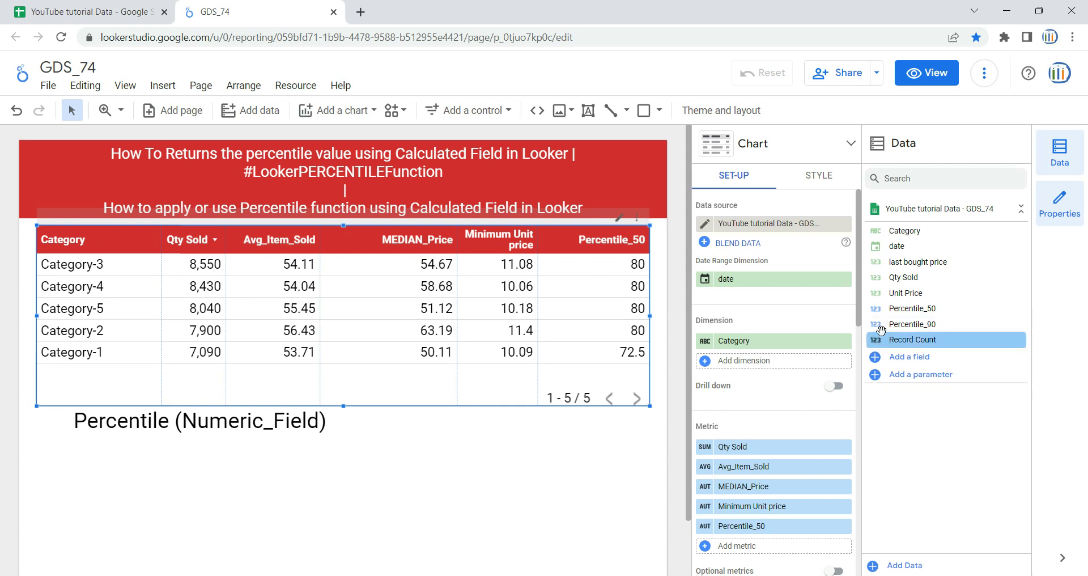
# Step: Add Percentile_90 as a metric below Percentile_50 and widen its column
pyautogui.moveTo(934, 333); pyautogui.dragTo(793, 546)
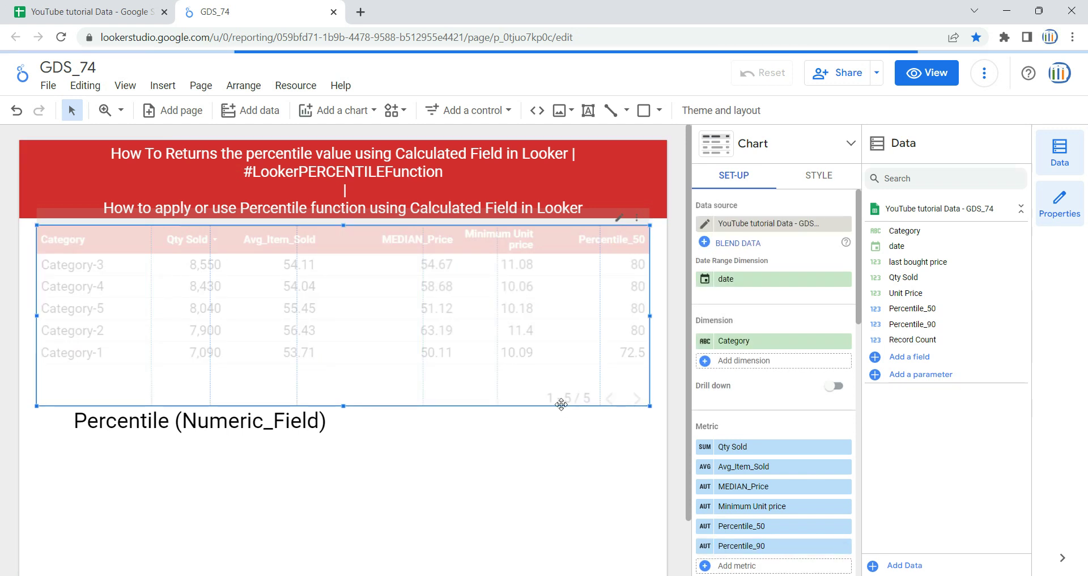
pyautogui.moveTo(601, 307); pyautogui.dragTo(568, 307)
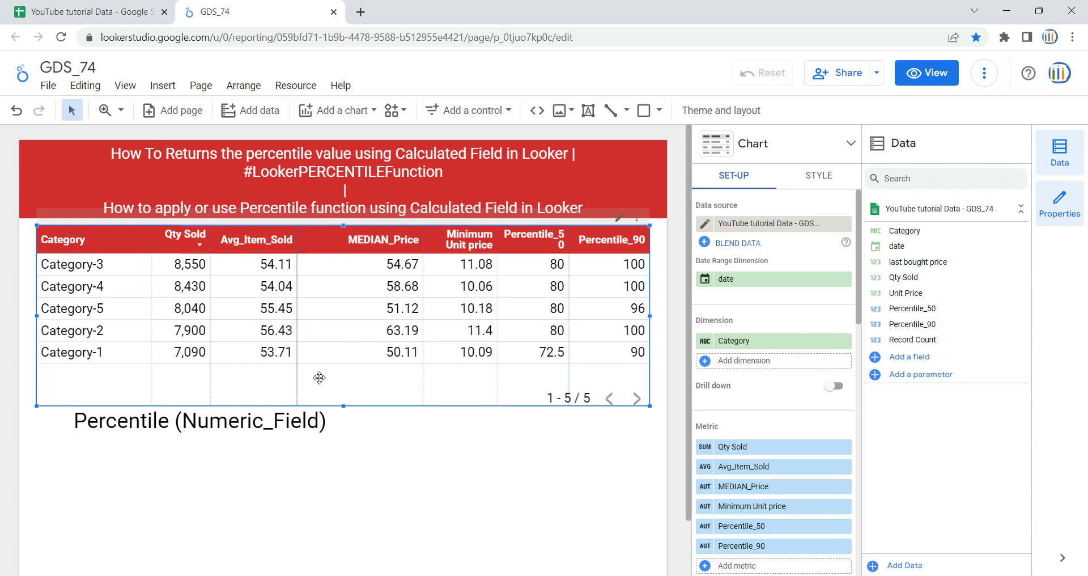
# Step: Append ',N' to the label so it reads Percentile (Numeric_Field,N)
pyautogui.click(321, 422)
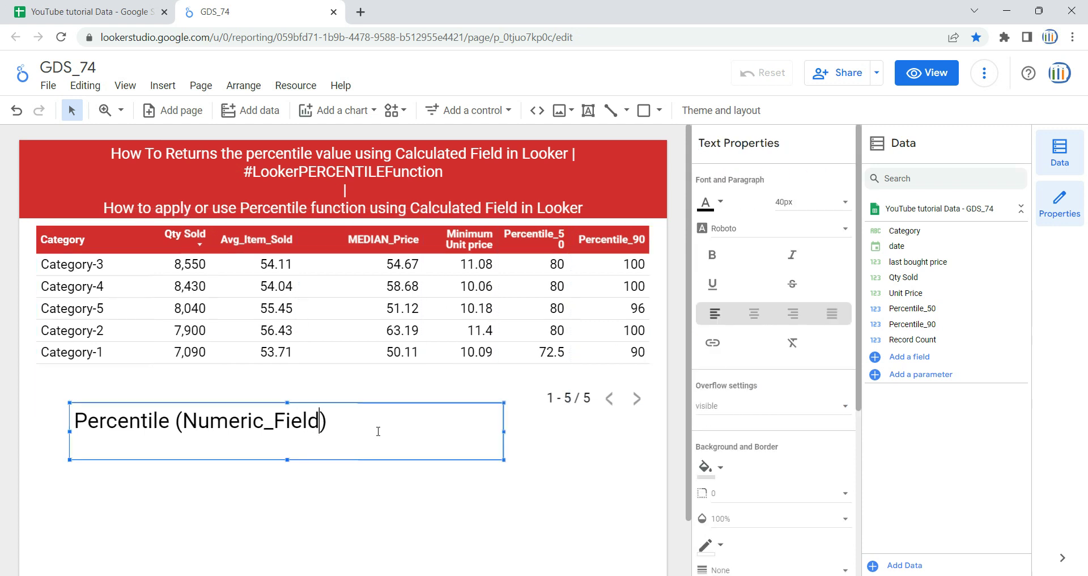
pyautogui.write(',N')
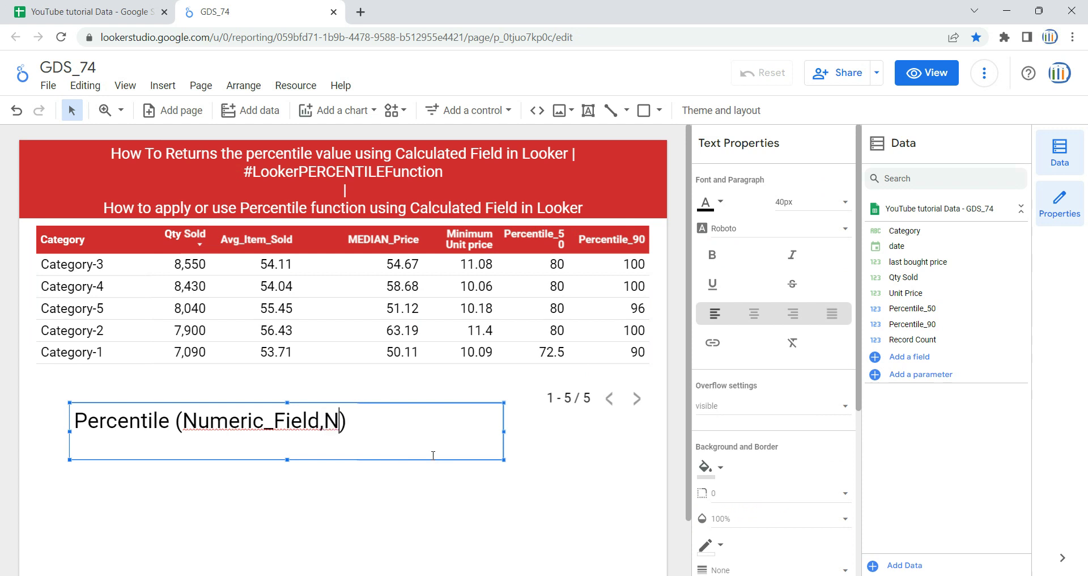
pyautogui.moveTo(320, 420); pyautogui.dragTo(180, 419)
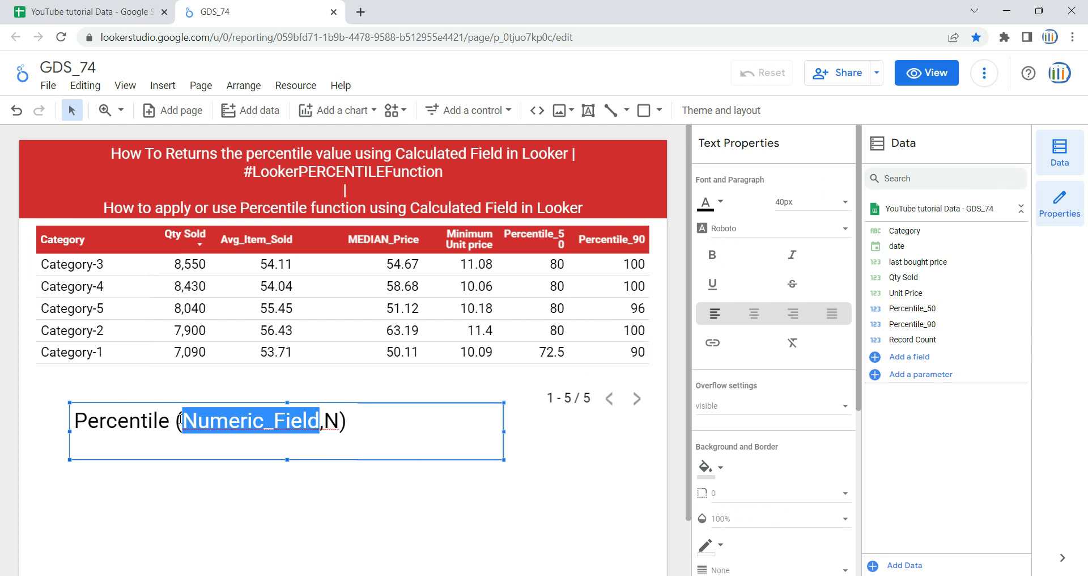
pyautogui.moveTo(331, 419); pyautogui.dragTo(337, 420)
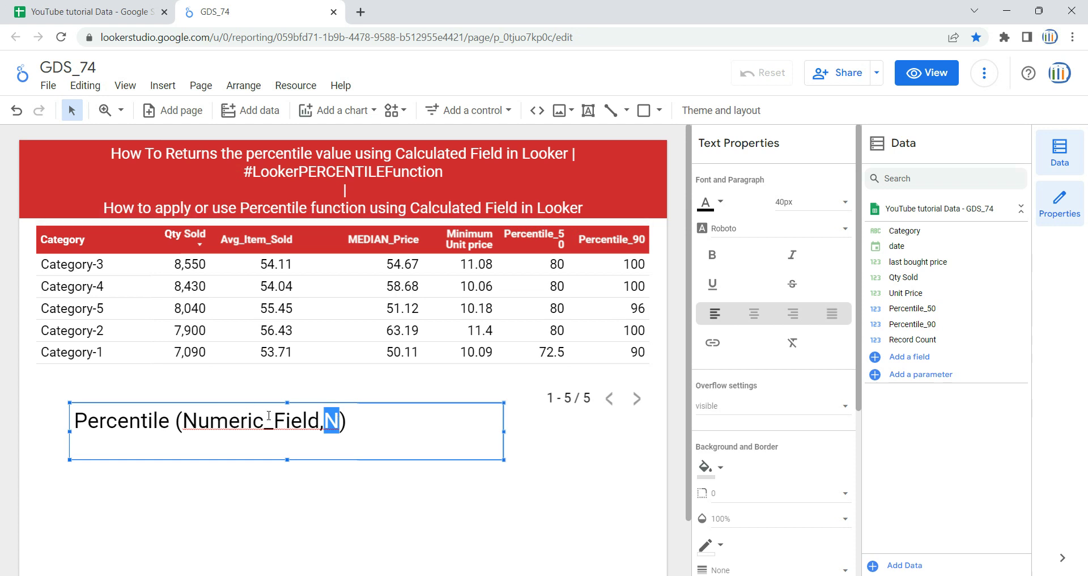
pyautogui.click(338, 424)
pyautogui.doubleClick(327, 420)
# Step: Deselect the label and switch the report to view mode
pyautogui.click(481, 504)
pyautogui.click(923, 85)
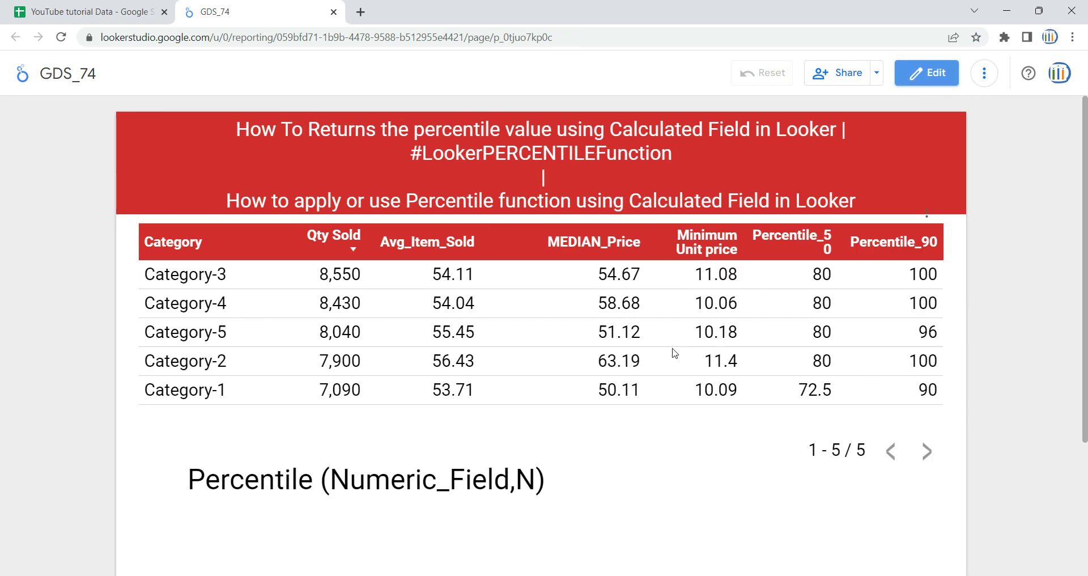